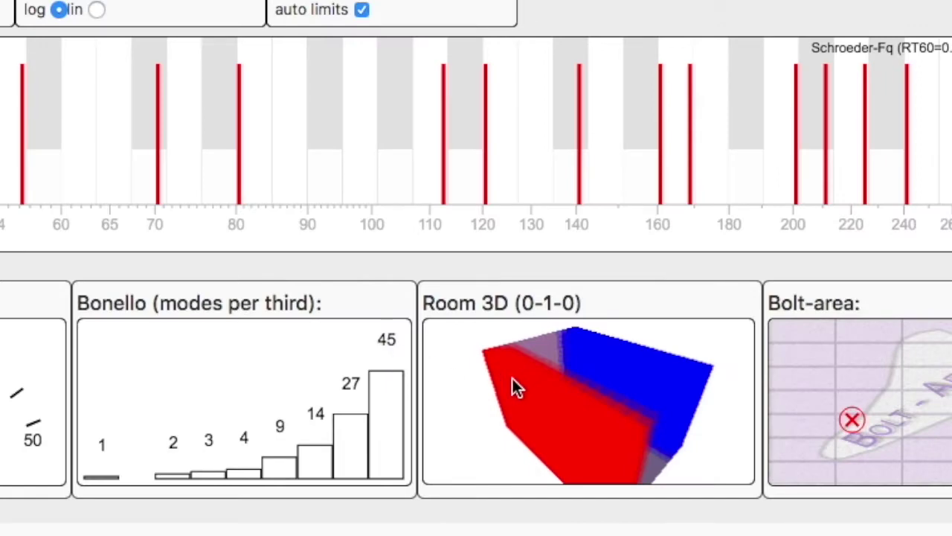
Inspect room modes in the frequency chart, ending on the 80 Hz 2-0-0 axial mode's 3D pressure pattern.
mouse_move(447, 179)
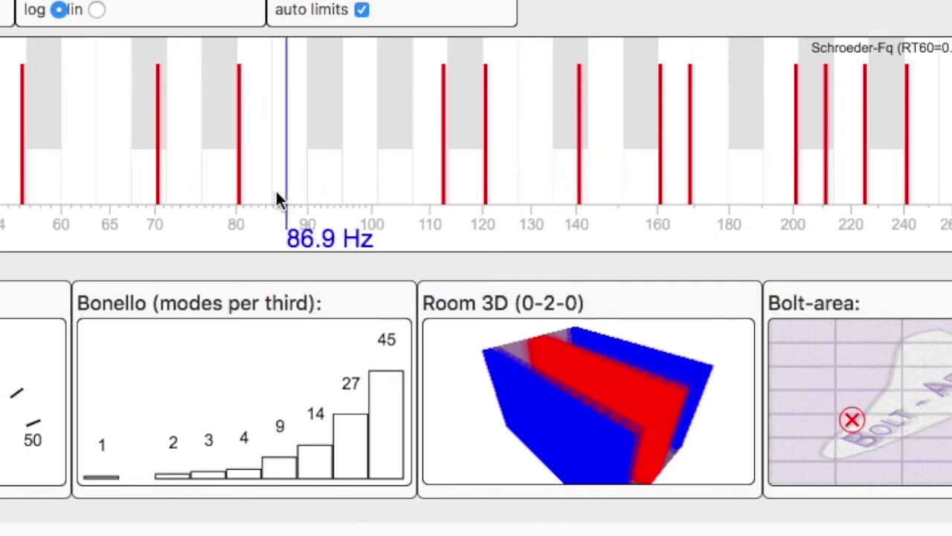
mouse_move(238, 196)
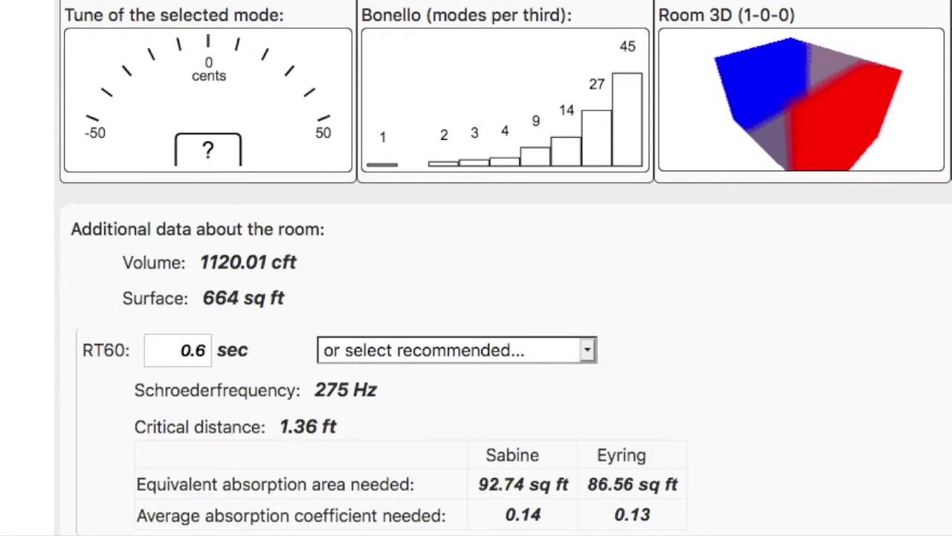
Under Additional data, pick the EBU listening room preset so RT60 becomes 0.2 s.
scroll(506, 268, "down", 3)
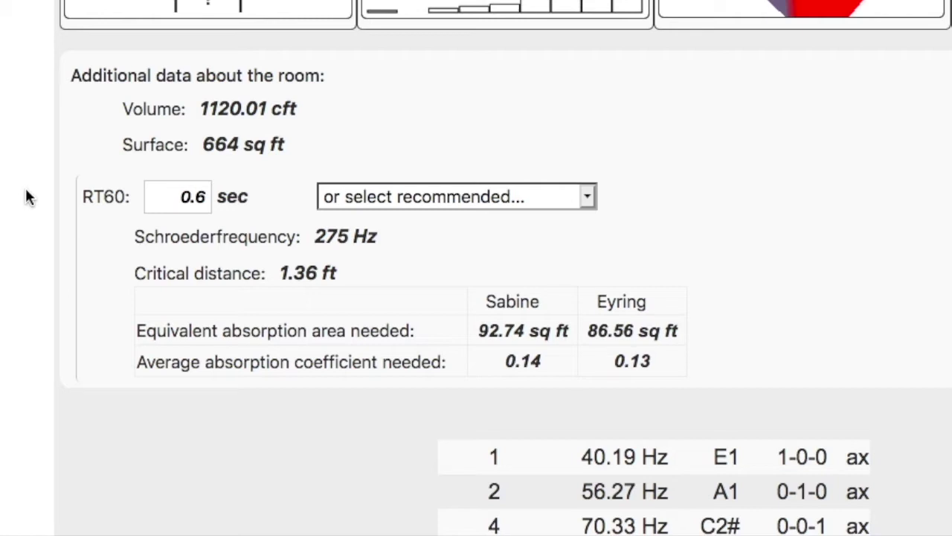
key("Tab")
left_click(587, 196)
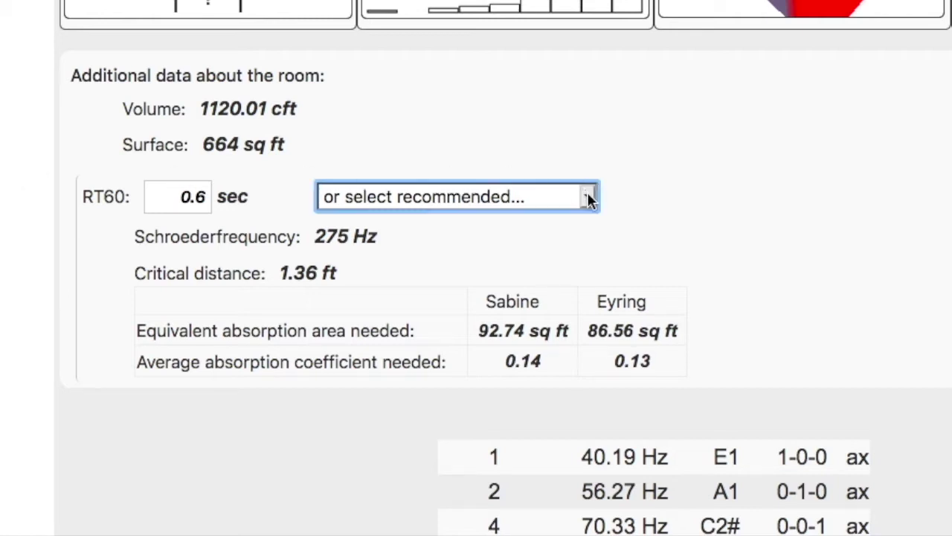
left_click(487, 225)
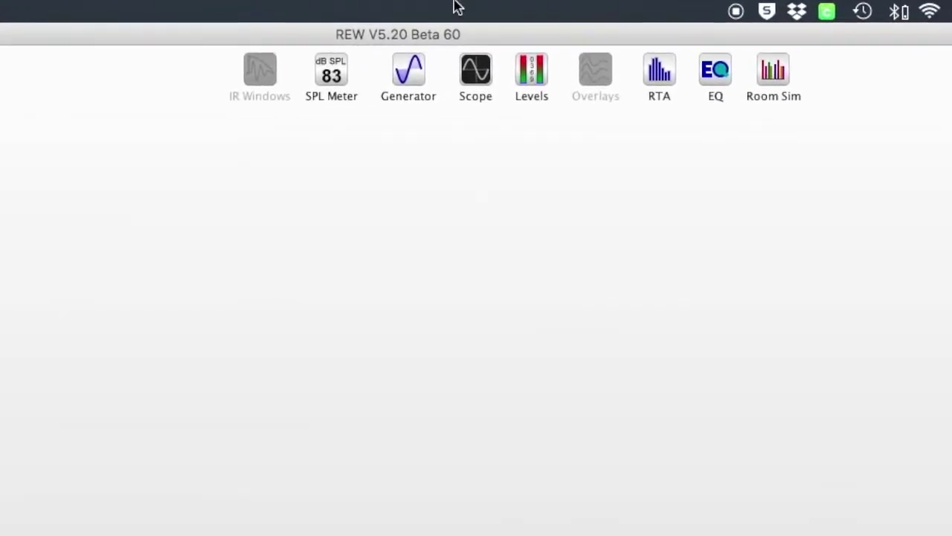
Launch Room Sim for the 14×10×8 ft room, shift its window left, and expand Modal Resonance Lines.
left_click(783, 74)
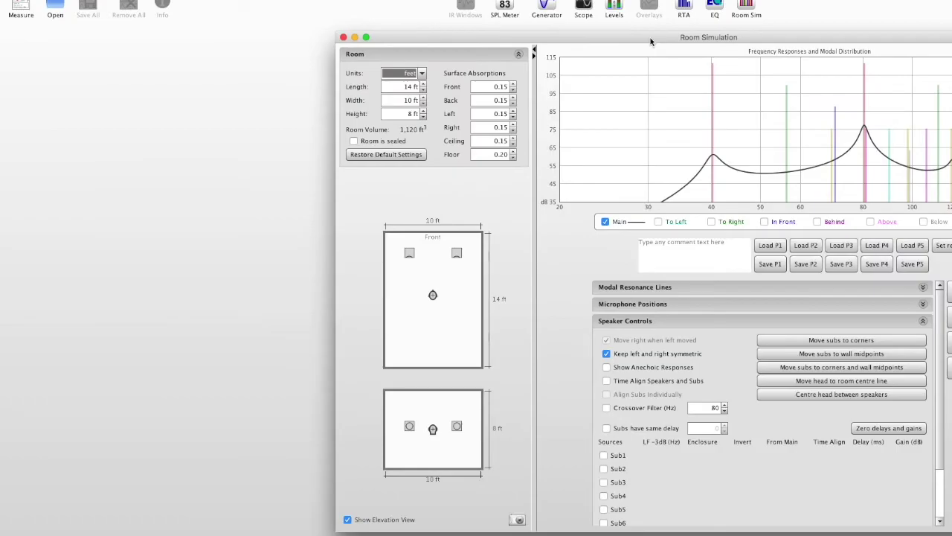
left_click_drag(651, 42, 423, 36)
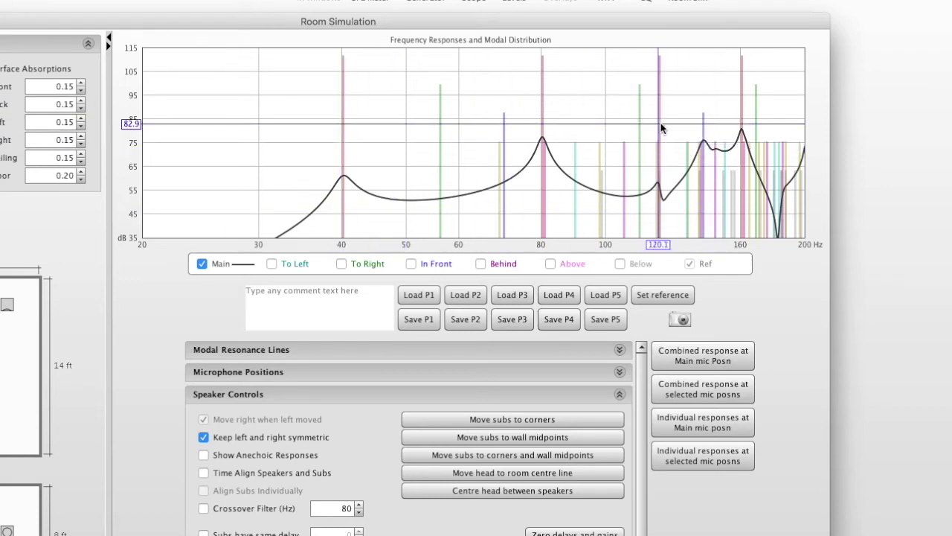
left_click(325, 356)
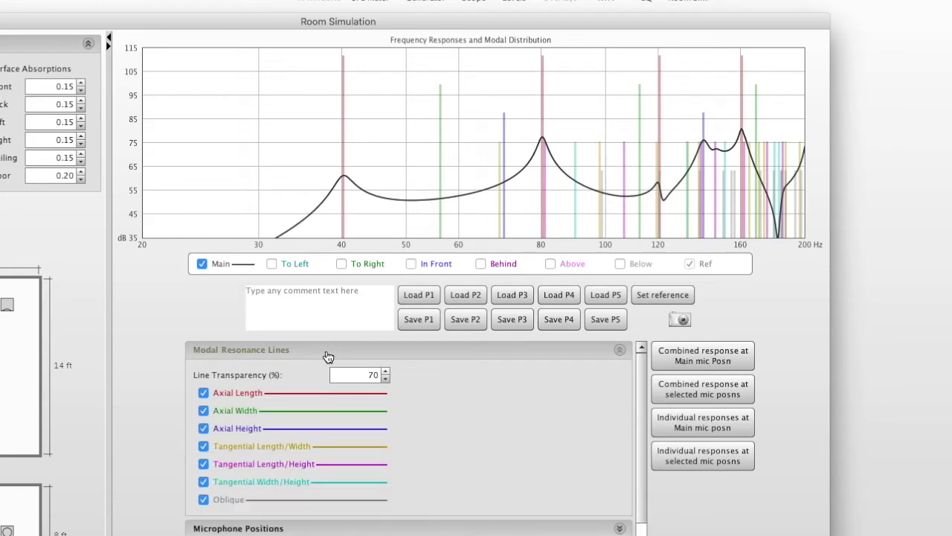
Uncheck the three Tangential mode-line options and Oblique, leaving only axial lines.
left_click(203, 447)
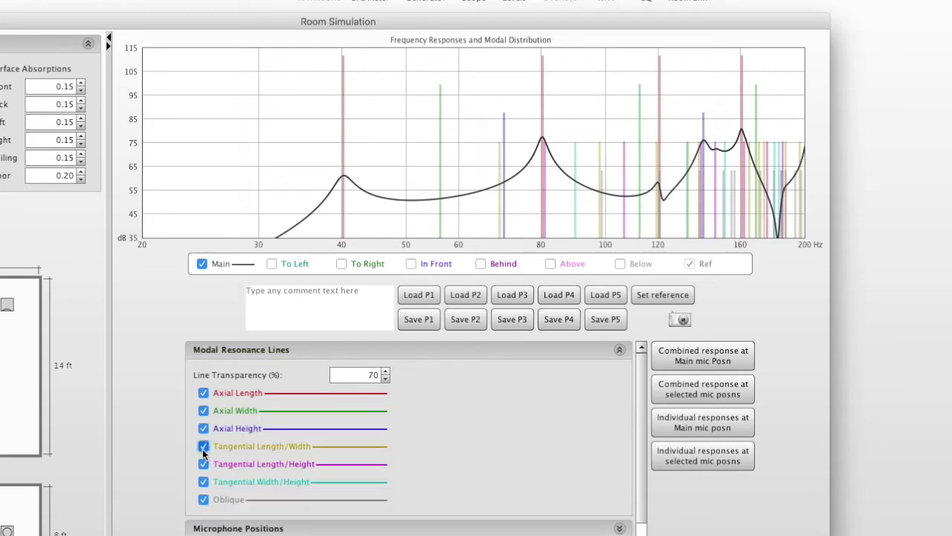
left_click(203, 464)
left_click(203, 481)
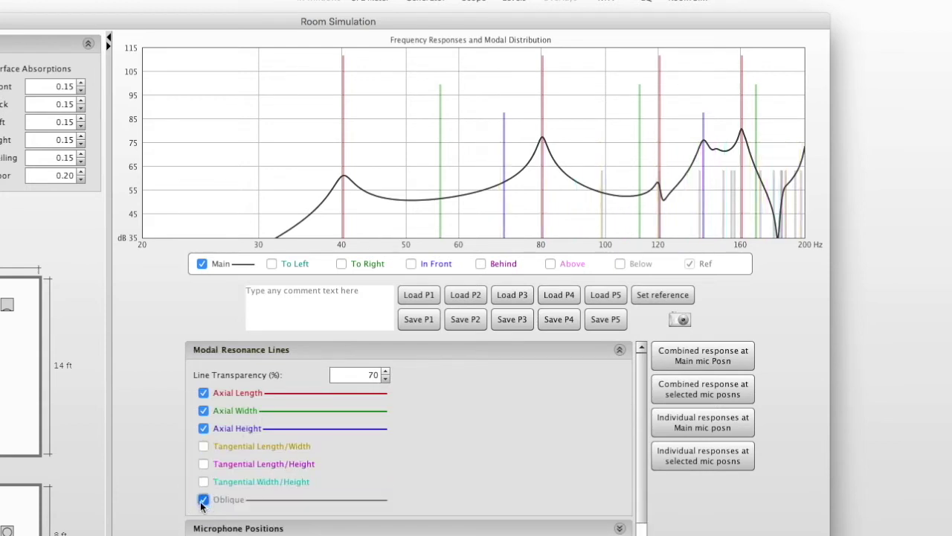
left_click(202, 501)
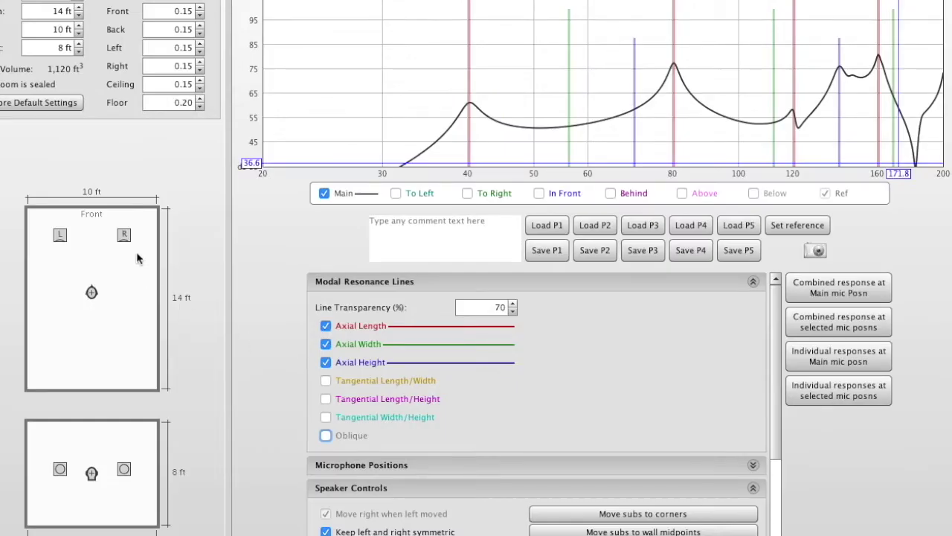
Nudge the right front speaker toward the side wall and adjust the listening position in plan and side views.
left_click(125, 237)
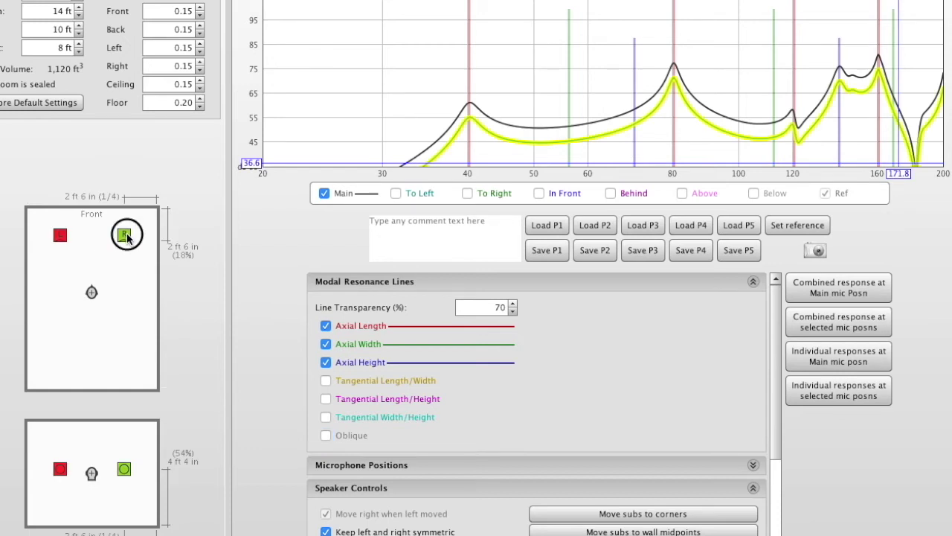
left_click_drag(127, 238, 128, 237)
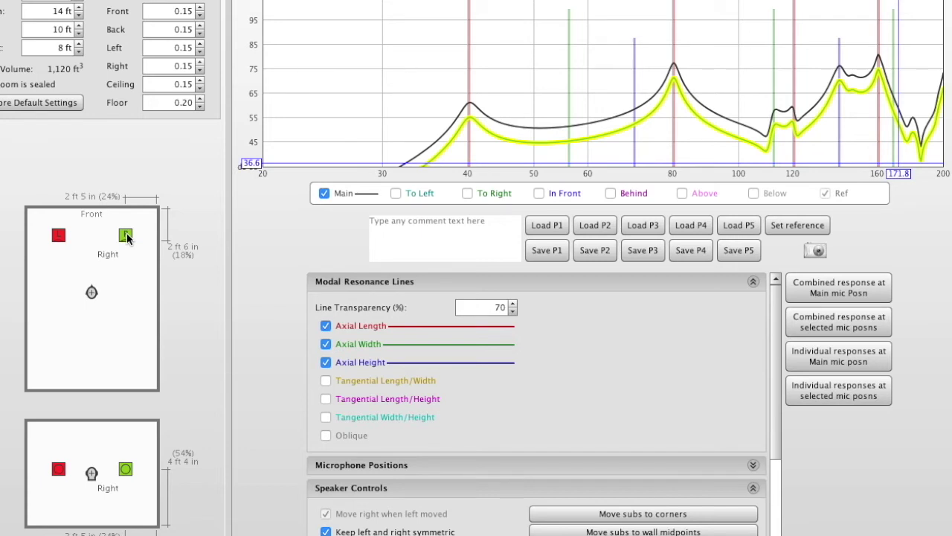
mouse_move(92, 292)
left_mouse_down()
mouse_move(93, 305)
mouse_move(93, 296)
left_mouse_up()
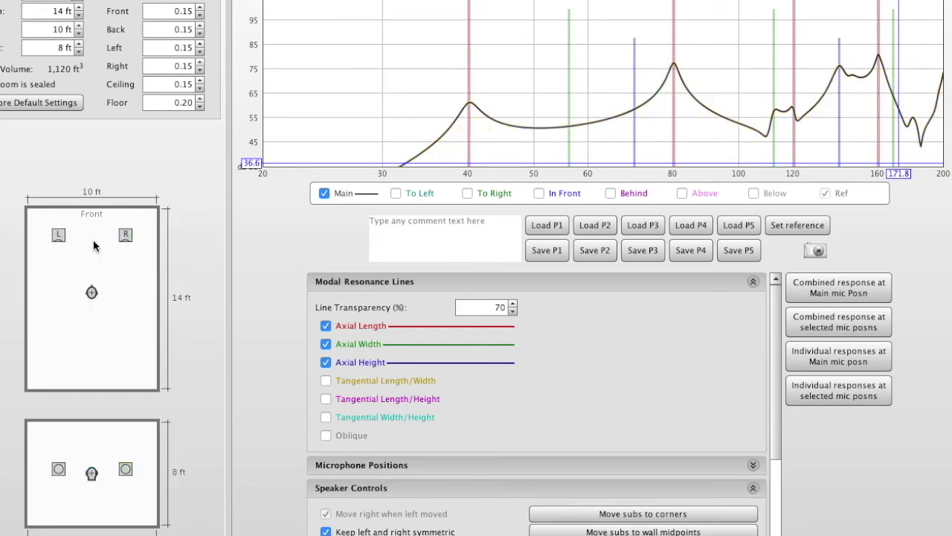
left_click_drag(88, 470, 93, 473)
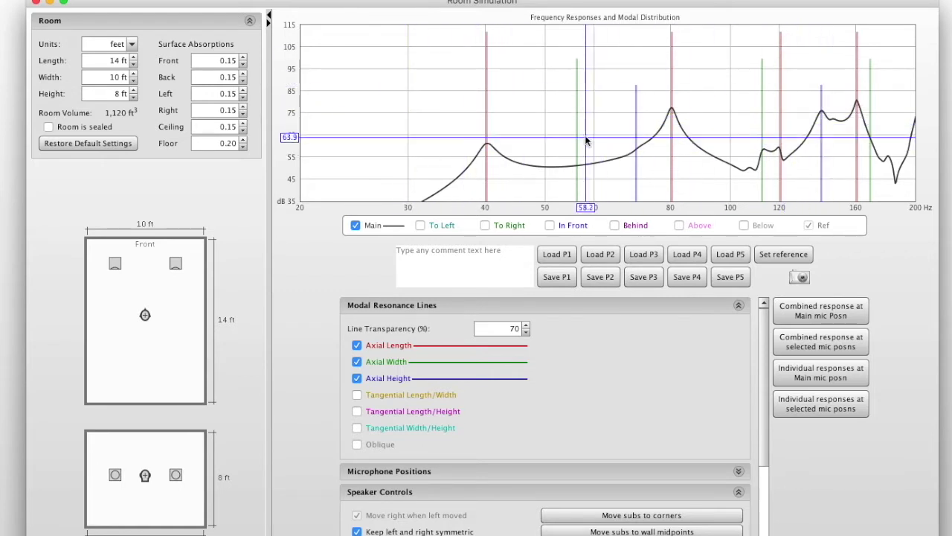
Collapse Speaker Controls, raise the window, and generate the combined response at the Main mic position.
left_click(739, 494)
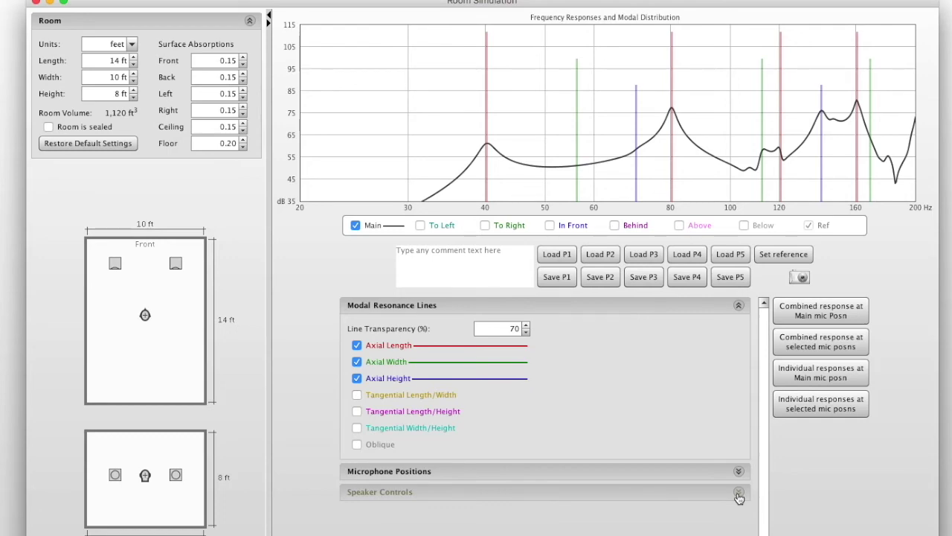
left_click_drag(521, 119, 487, 71)
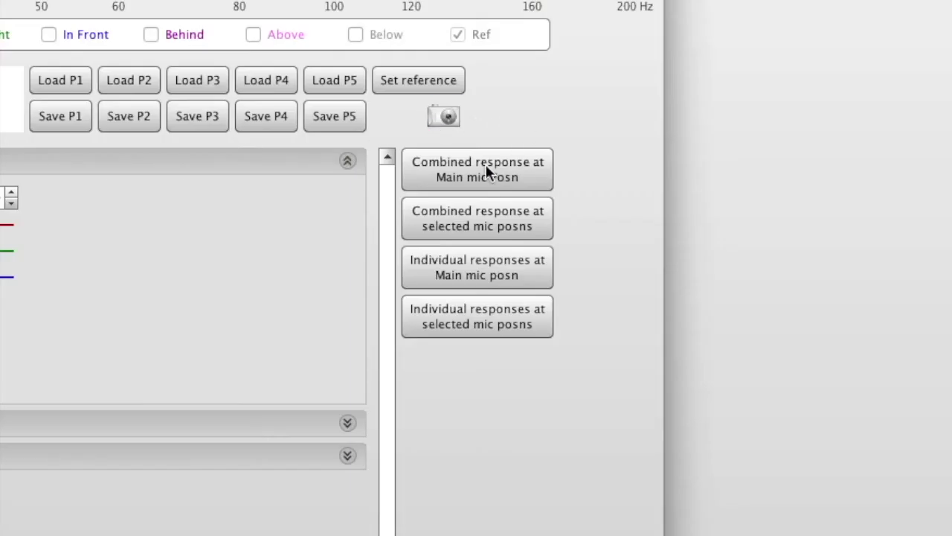
left_click(486, 168)
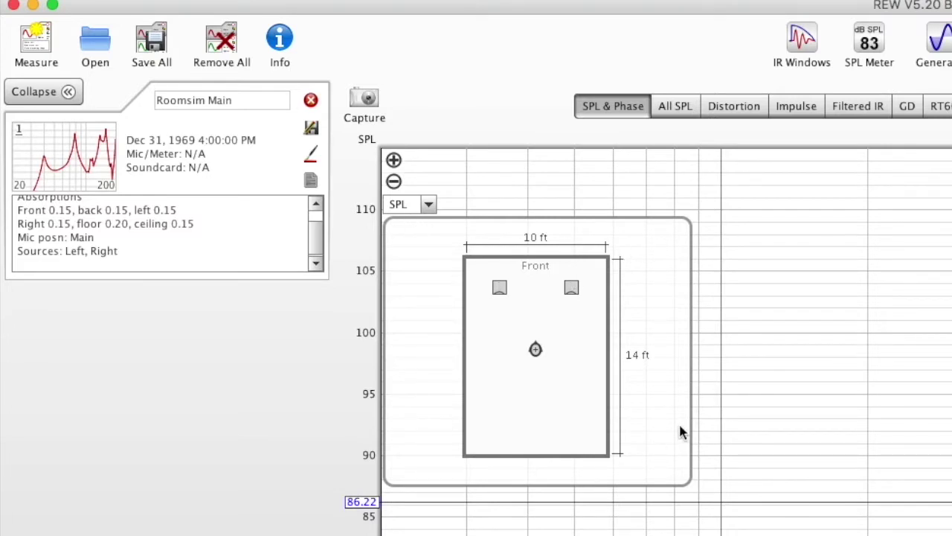
Rename the Roomsim Main measurement to Sim1, then bring up the open-file dialog.
double_click(220, 101)
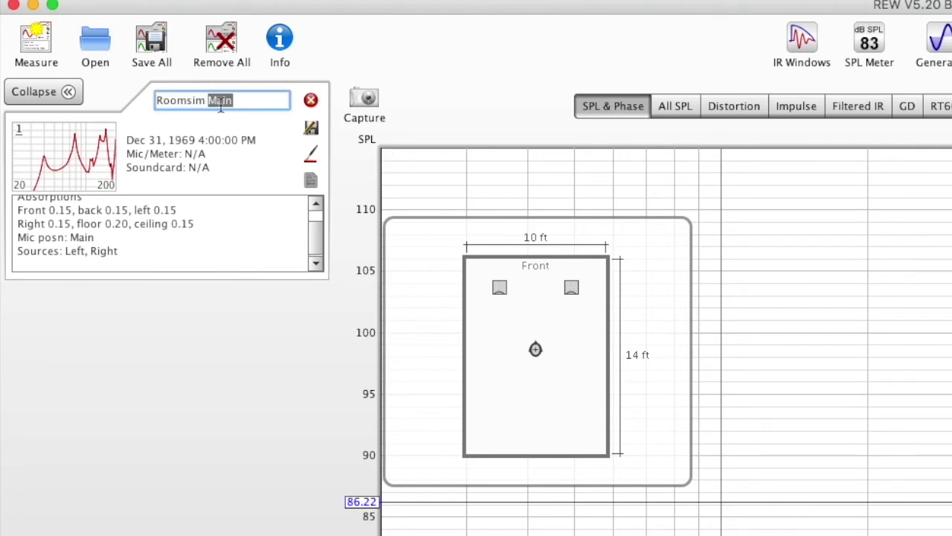
key("BackSpace")
key("BackSpace")
key("BackSpace")
key("BackSpace")
key("BackSpace")
key("BackSpace")
key("BackSpace")
key("BackSpace")
key("BackSpace")
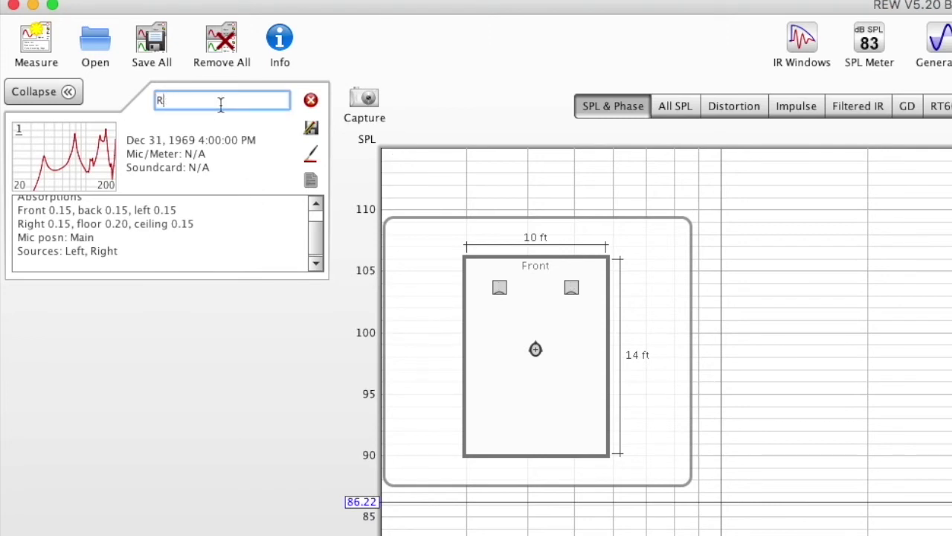
type("Sim1")
key("Return")
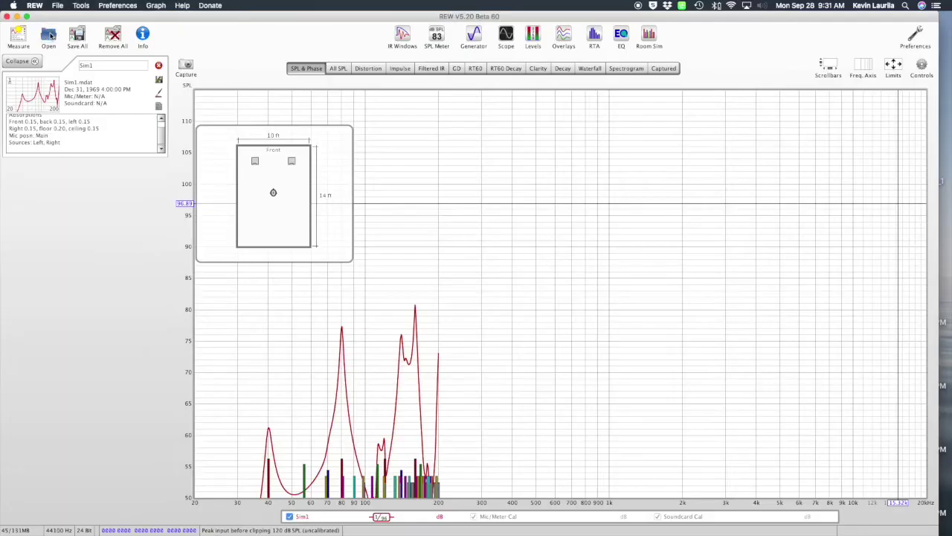
left_click(96, 71)
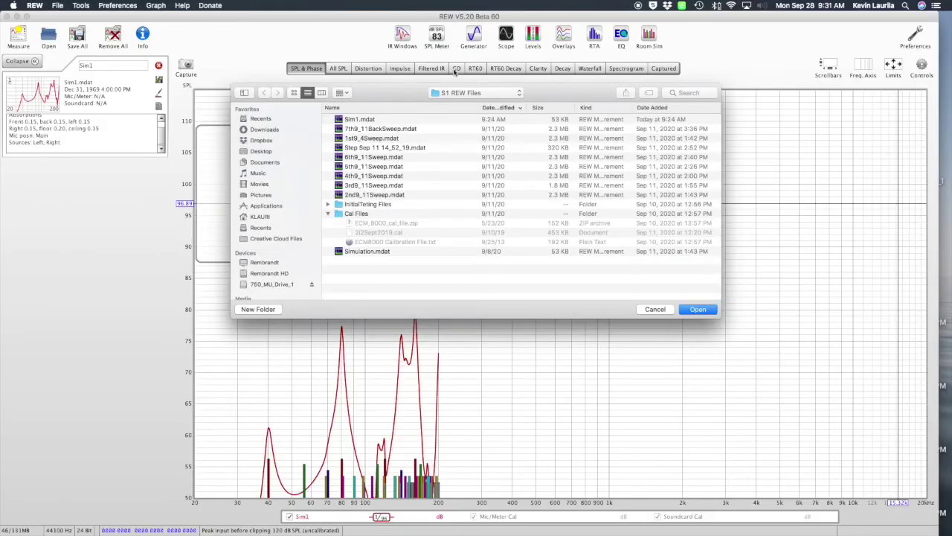
Load 1st9_4Sweep.mdat and overlay it against the Sim1 simulation.
left_click(396, 141)
double_click(396, 139)
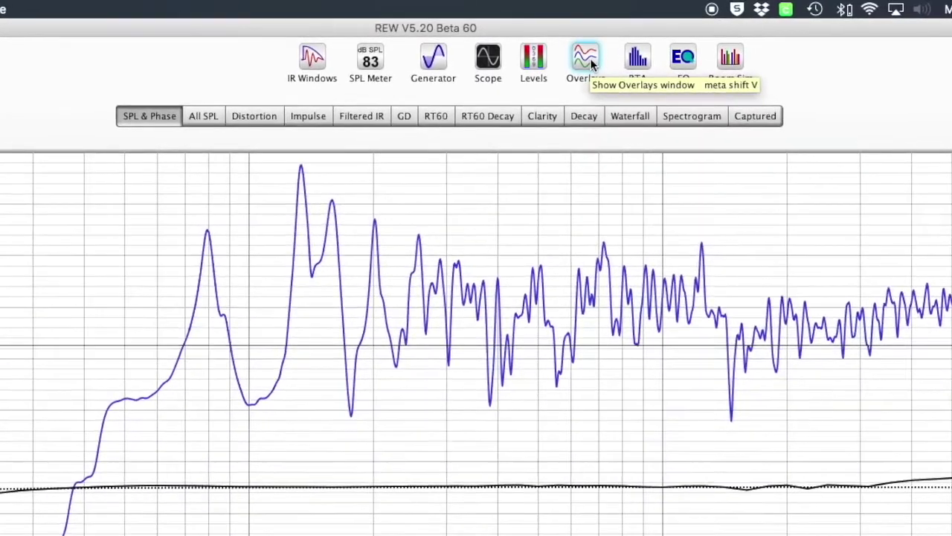
left_click(588, 58)
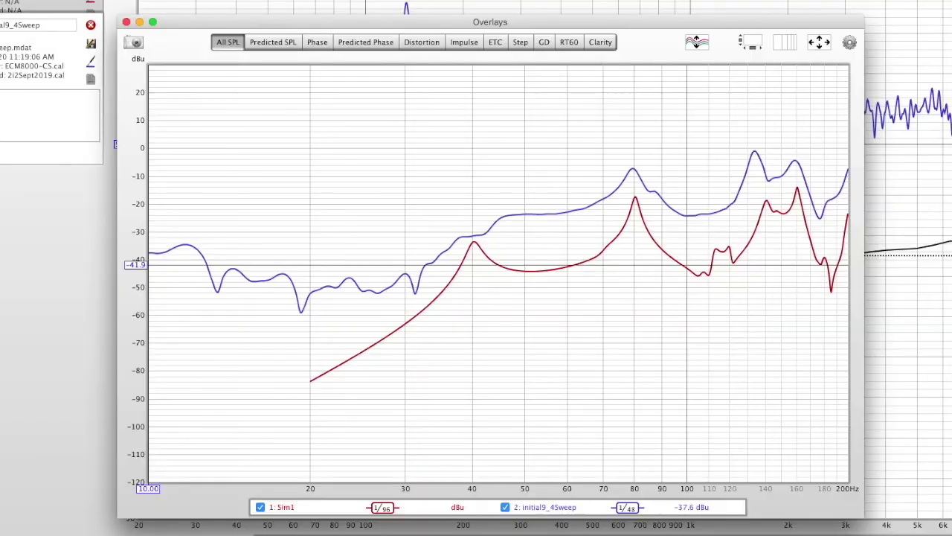
Return to the S1 REW Files folder listing to pick another sweep measurement.
mouse_move(608, 132)
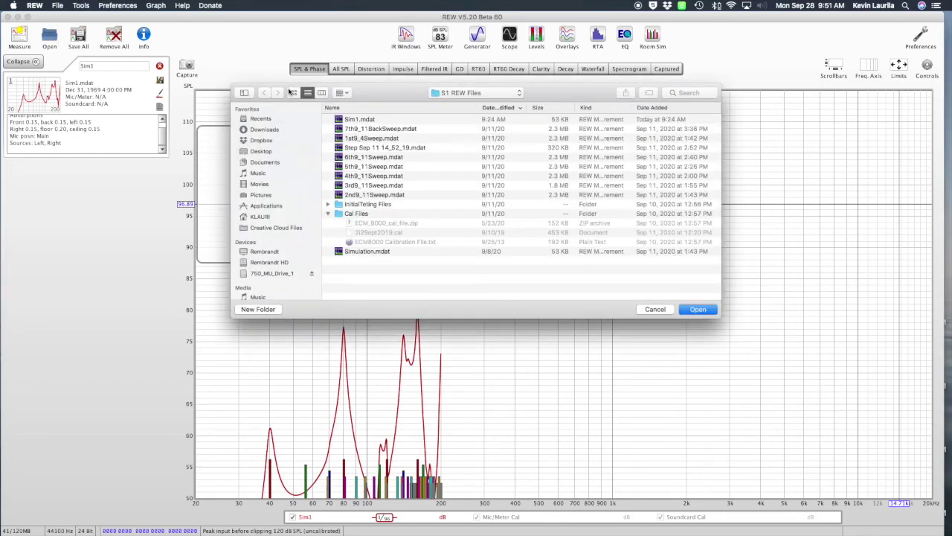
Load 5th9_11Sweep.mdat and 7th9_11BackSweep.mdat, then overlay both with Sim1.
double_click(372, 166)
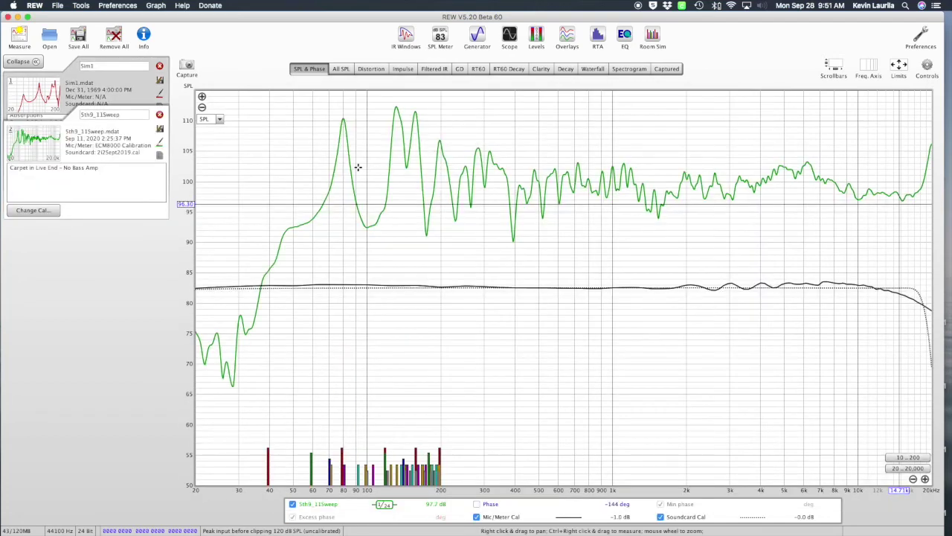
left_click(49, 37)
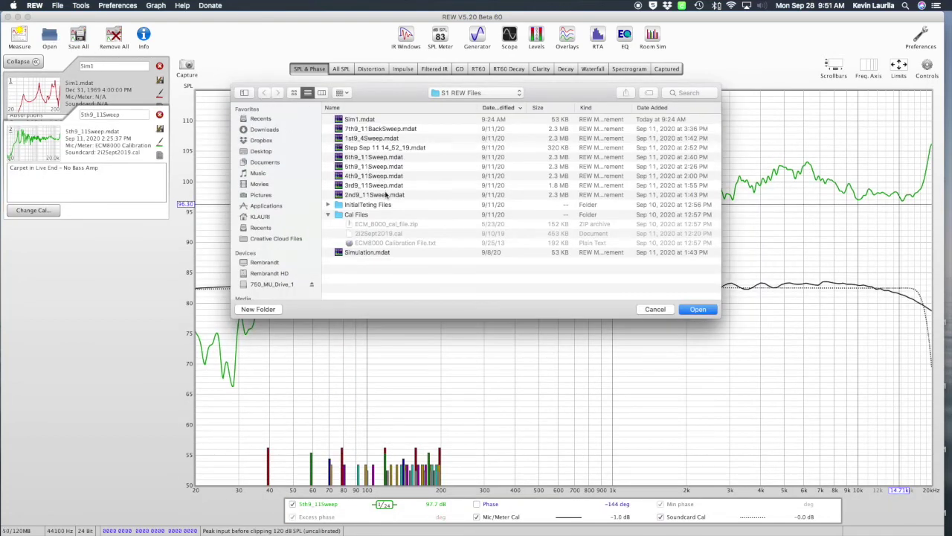
double_click(380, 128)
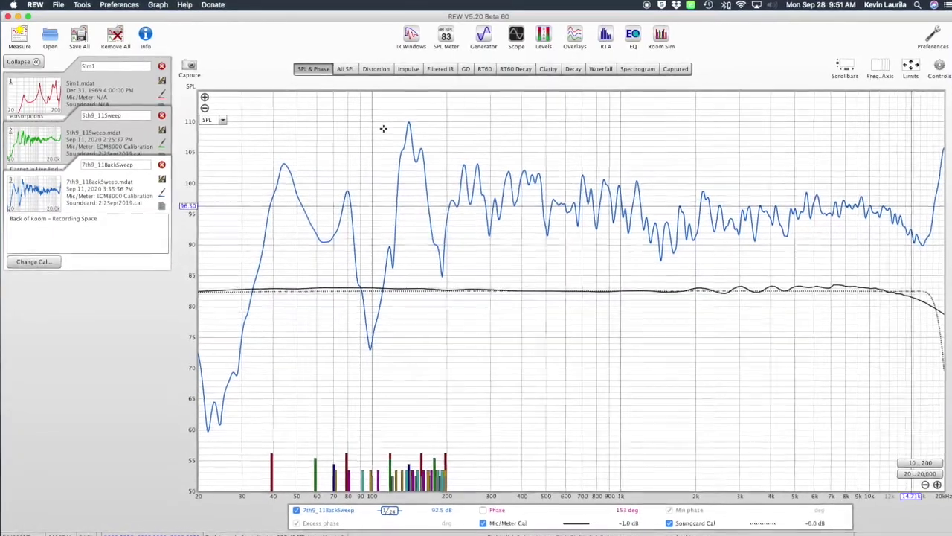
left_click(571, 36)
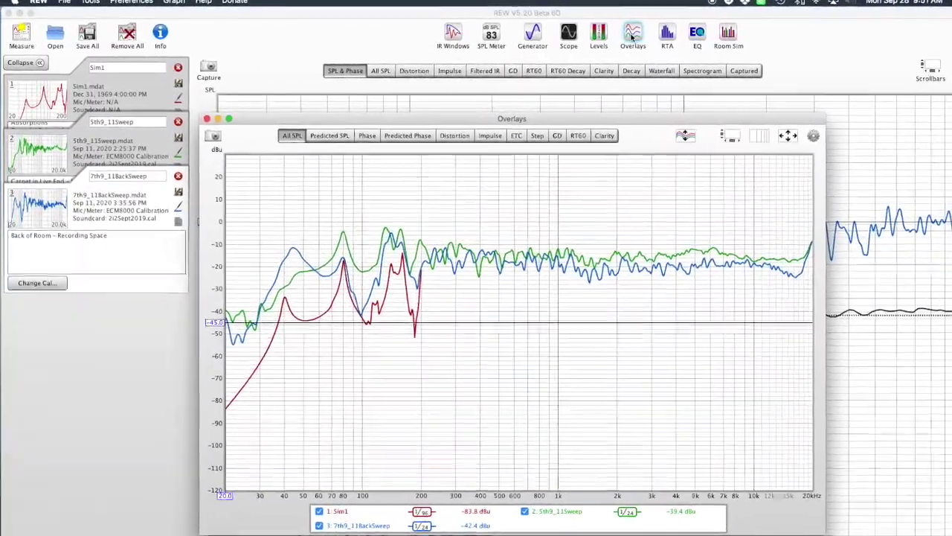
Bring up the AMROC Room Mode Calculator for the 14×10×8 ft room, showing 159 Hz Schroeder frequency.
mouse_move(710, 215)
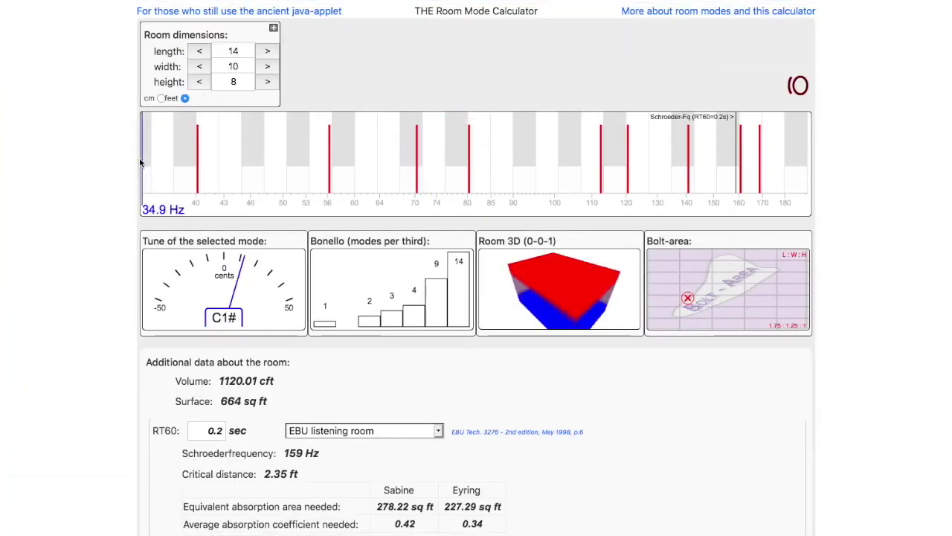
Select the 1-0-0 room mode to see its pressure zones and review the modes table.
left_click(240, 149)
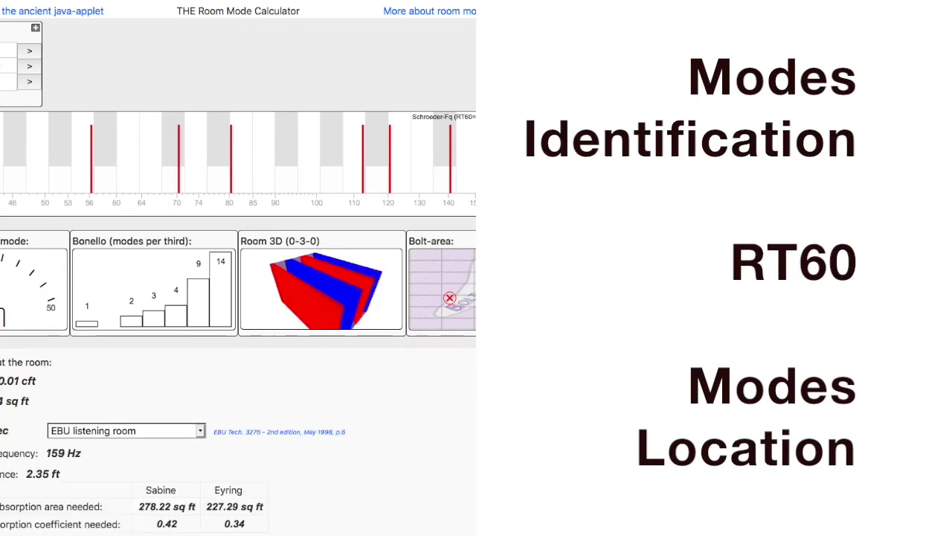
scroll(238, 268, "down", 3)
scroll(238, 268, "down", 1)
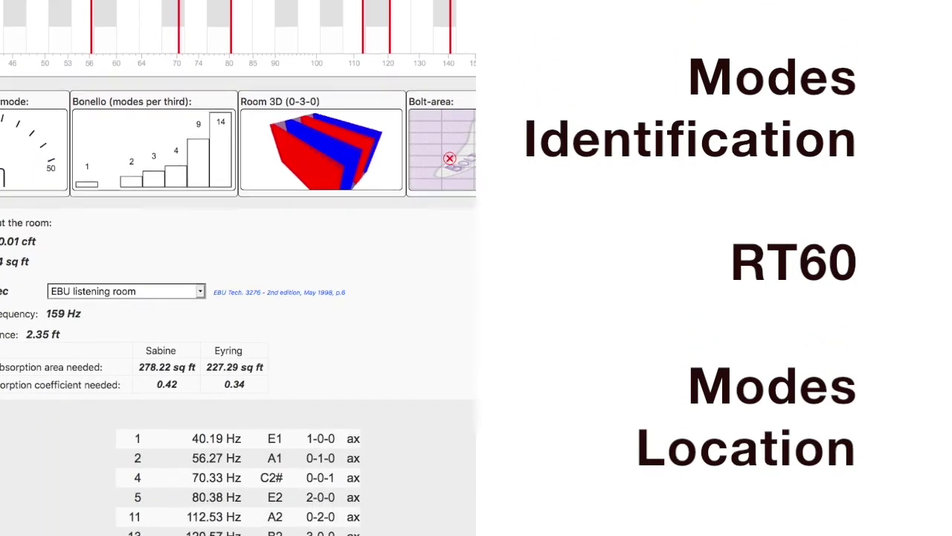
mouse_move(350, 156)
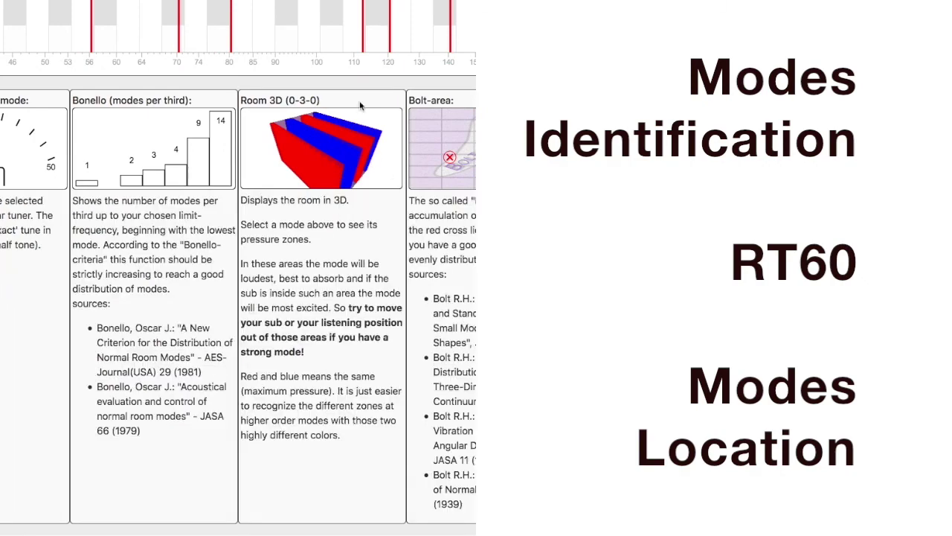
Return to REW and show initial9_4Sweep's RT60 reverberation times.
mouse_move(363, 33)
mouse_move(336, 45)
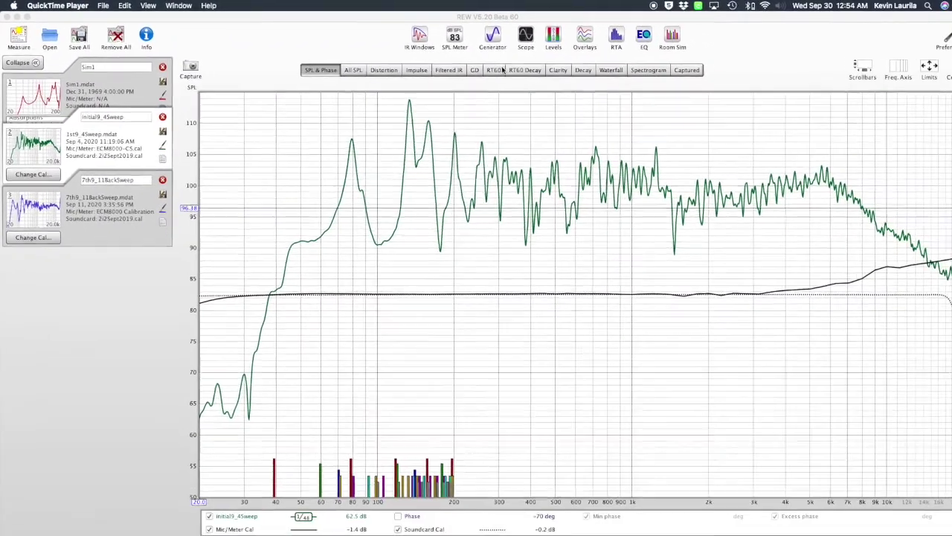
left_click(499, 69)
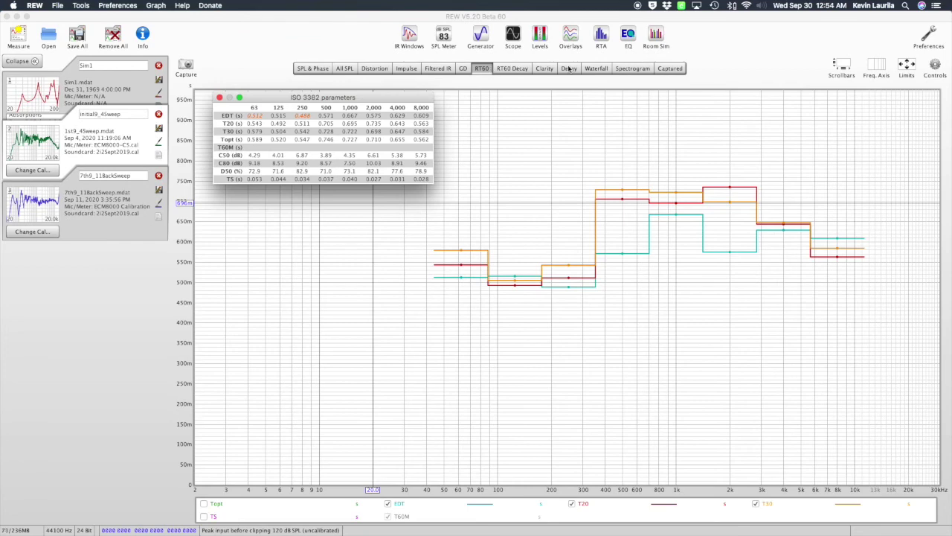
View initial9_4Sweep's waterfall and spectrogram, then 7th9_11BackSweep's SPL & Phase and RT60 graphs.
left_click(597, 68)
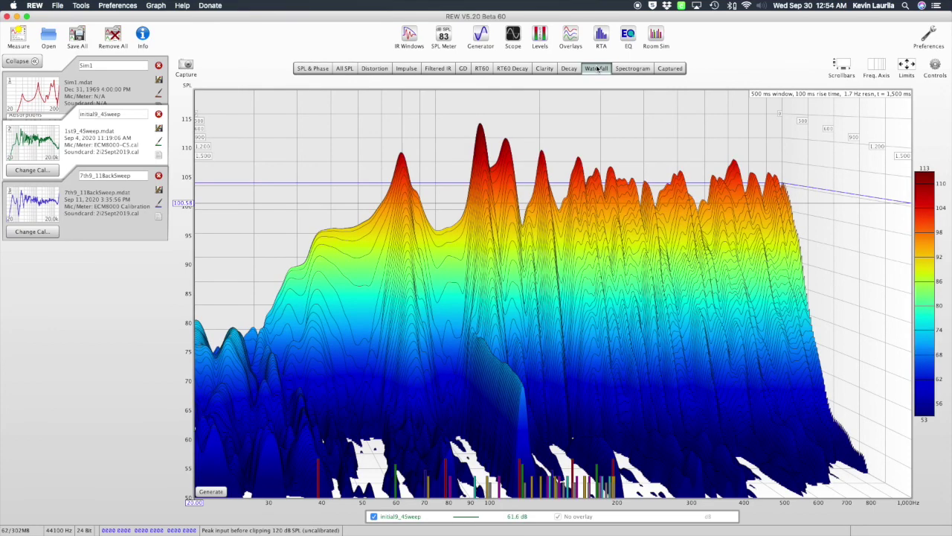
left_click(627, 68)
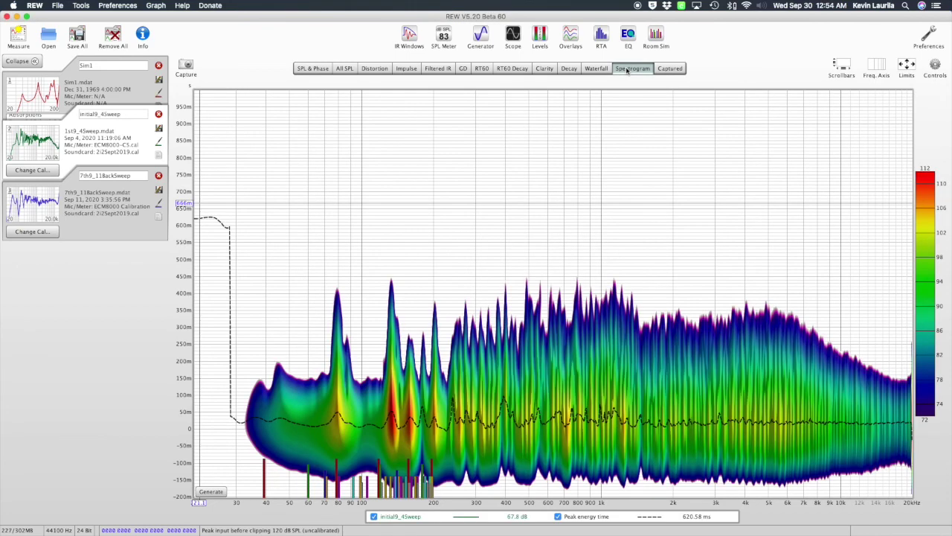
left_click(149, 195)
left_click(313, 68)
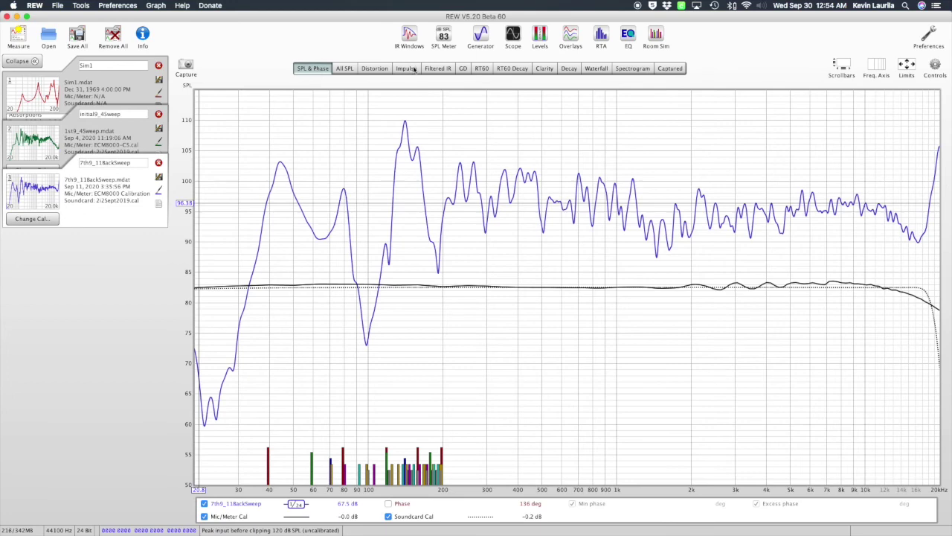
left_click(482, 68)
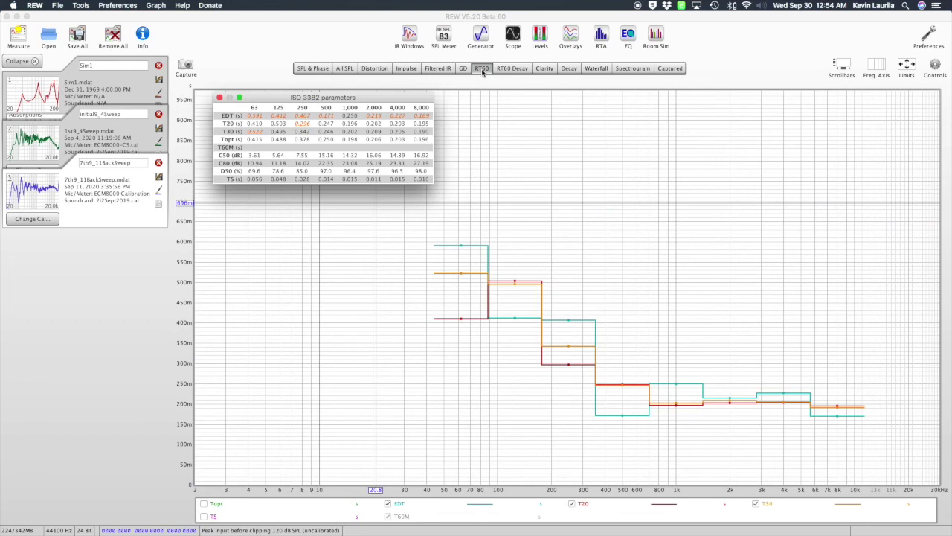
Show 7th9_11BackSweep's waterfall limited to 1k–15kHz, then its spectrogram.
left_click(596, 69)
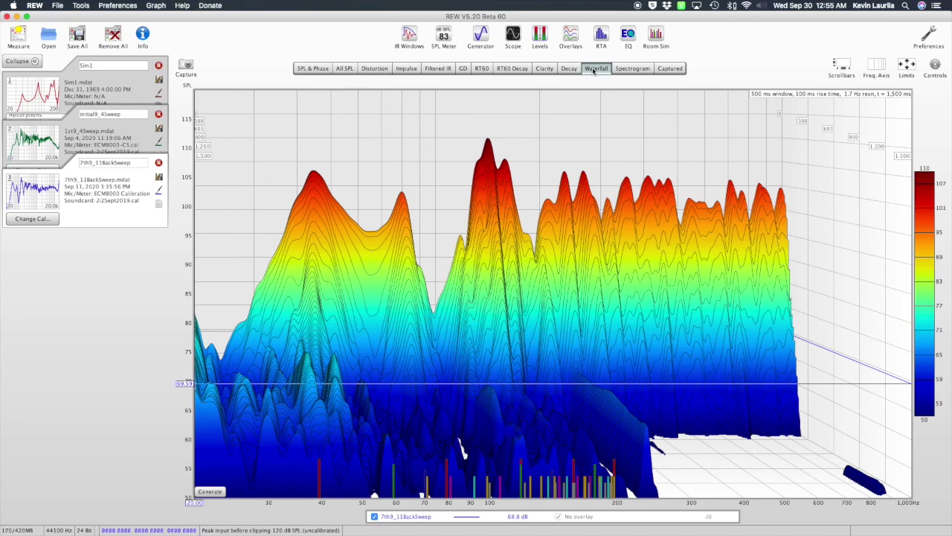
key("ctrl+l")
left_click(565, 298)
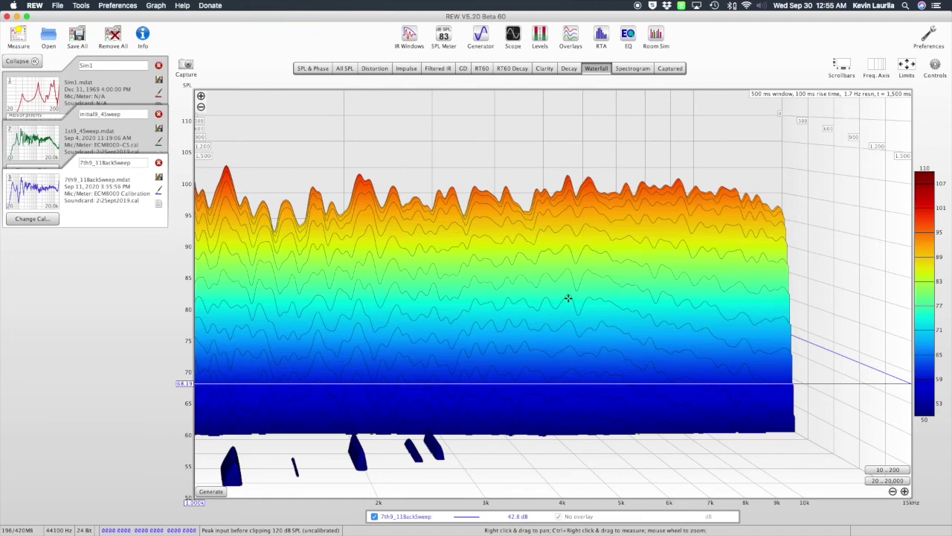
left_click(634, 68)
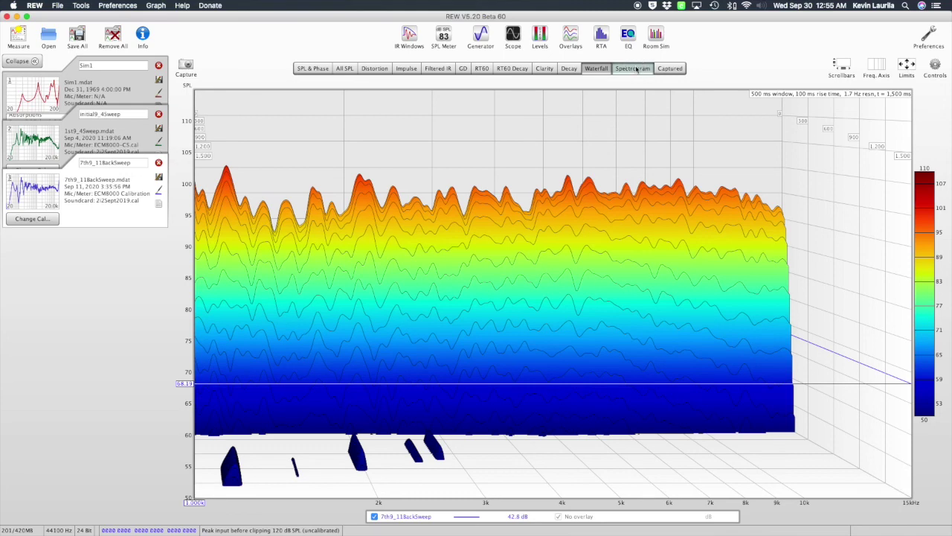